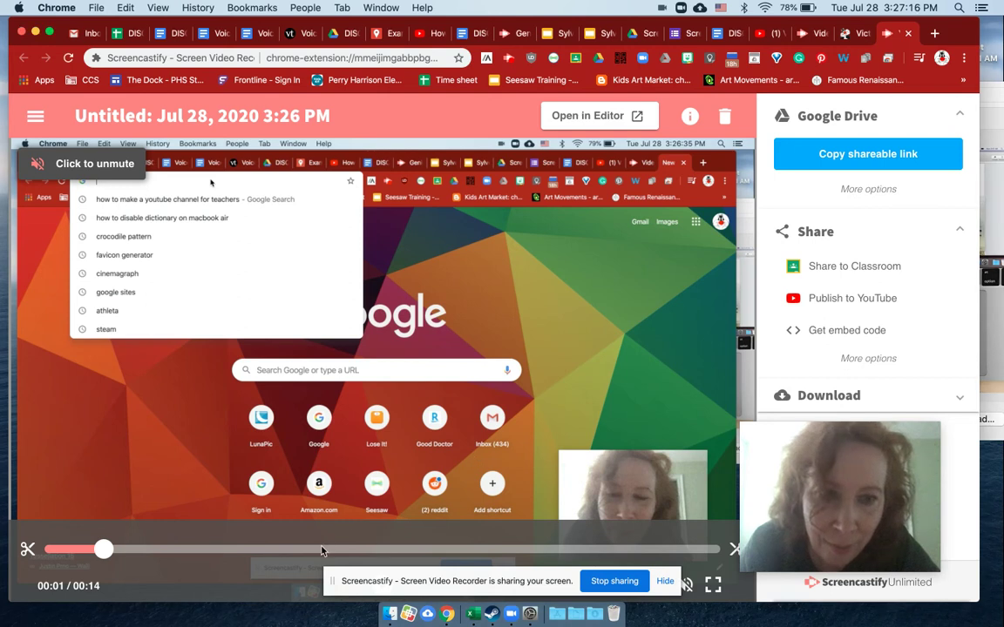
Move the preview to 00:06 and select the title 'Untitled: Jul 28, 2020 3:26 PM' for renaming
click(320, 549)
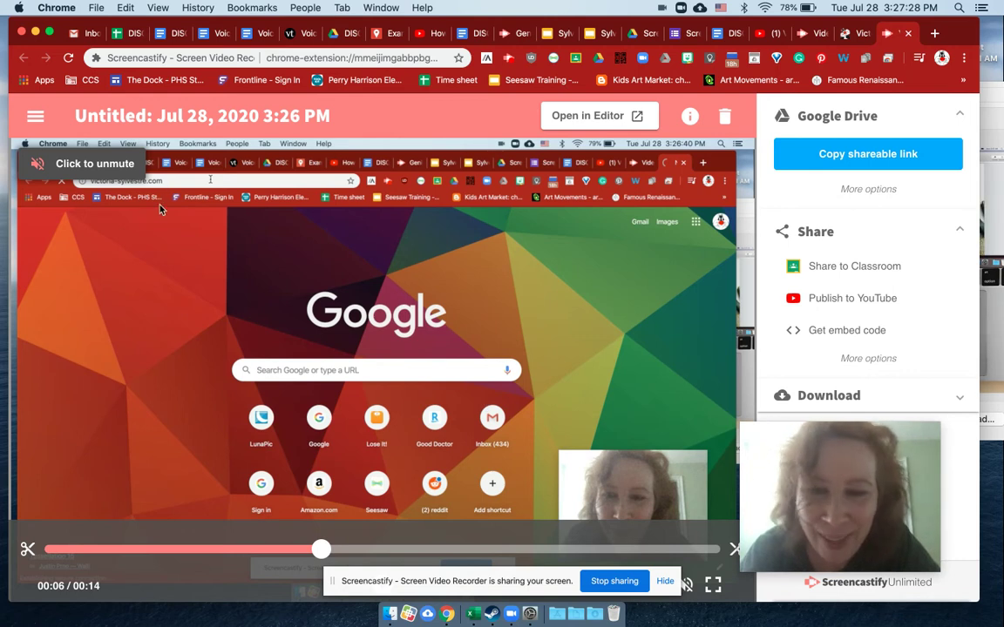
click(161, 116)
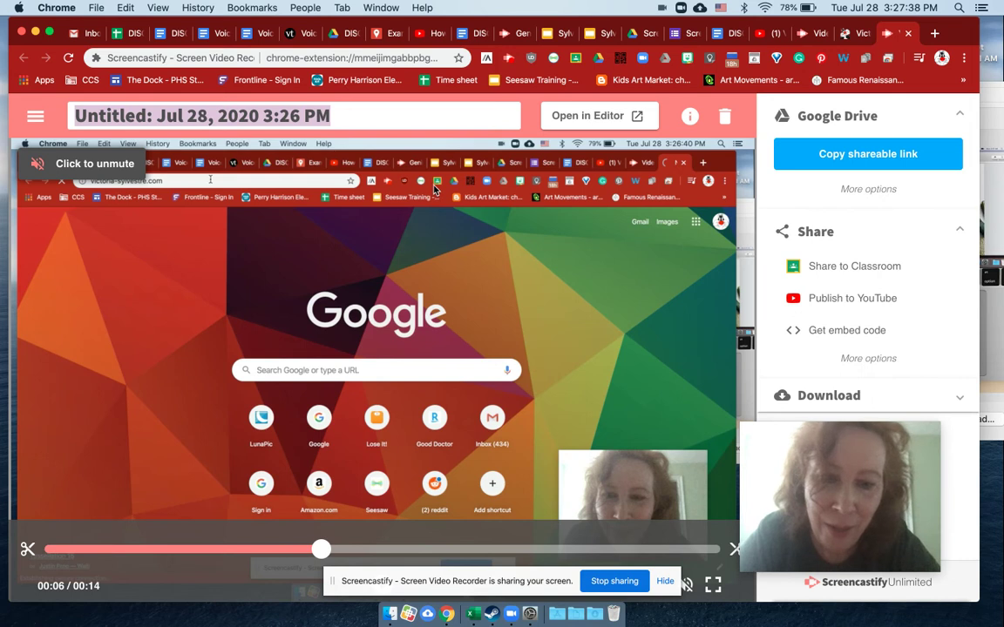
Retitle the recording 'GIve me a meaningful title' and start publishing it to YouTube
text(GIve me a )
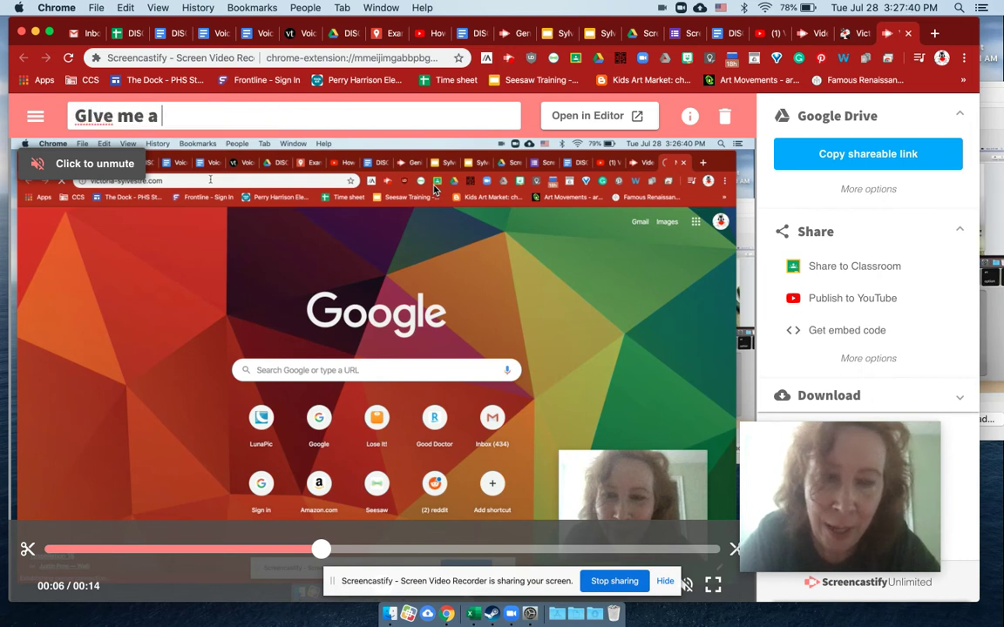
text(meaning)
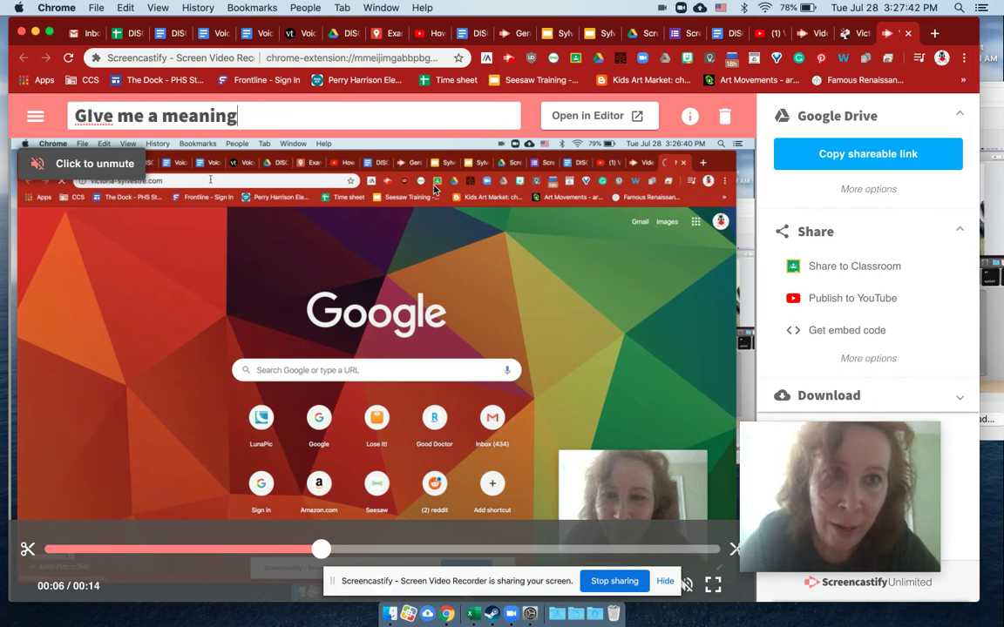
text(ful title)
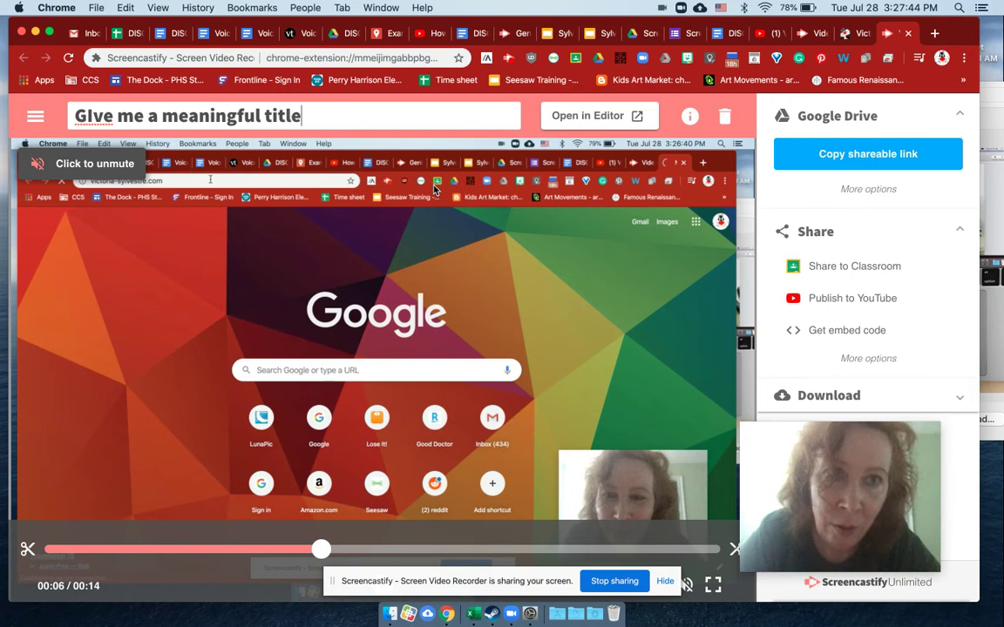
click(531, 115)
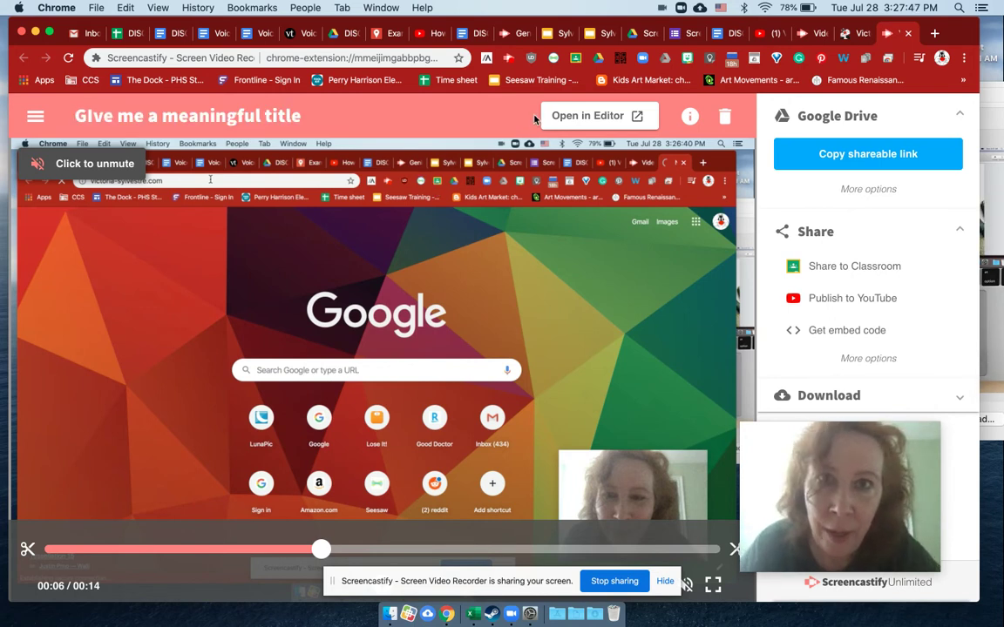
click(849, 299)
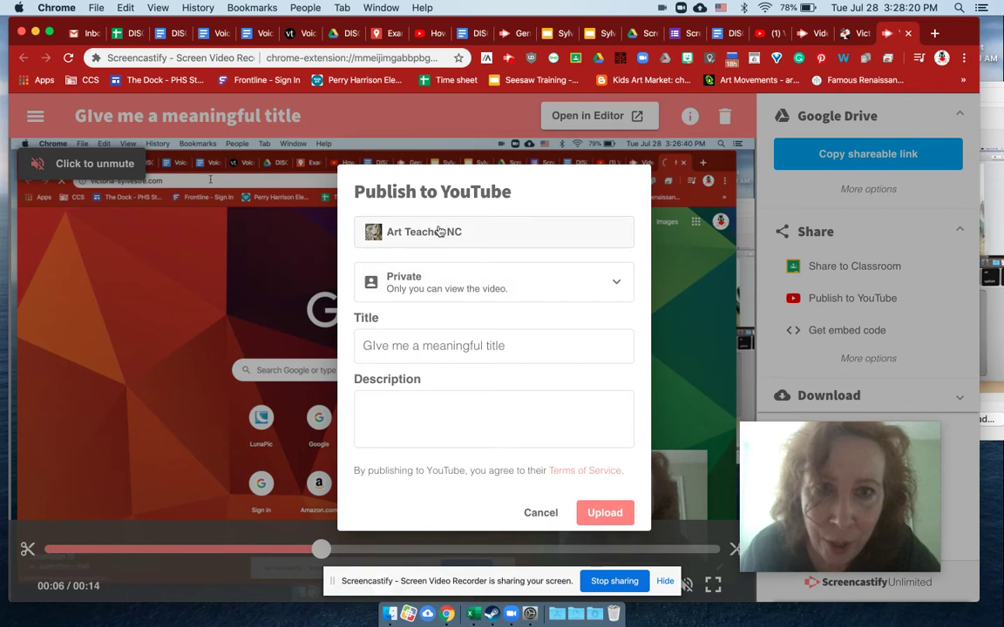
Keep the video's privacy at Private and choose the Art Teacher YouTube channel
click(617, 287)
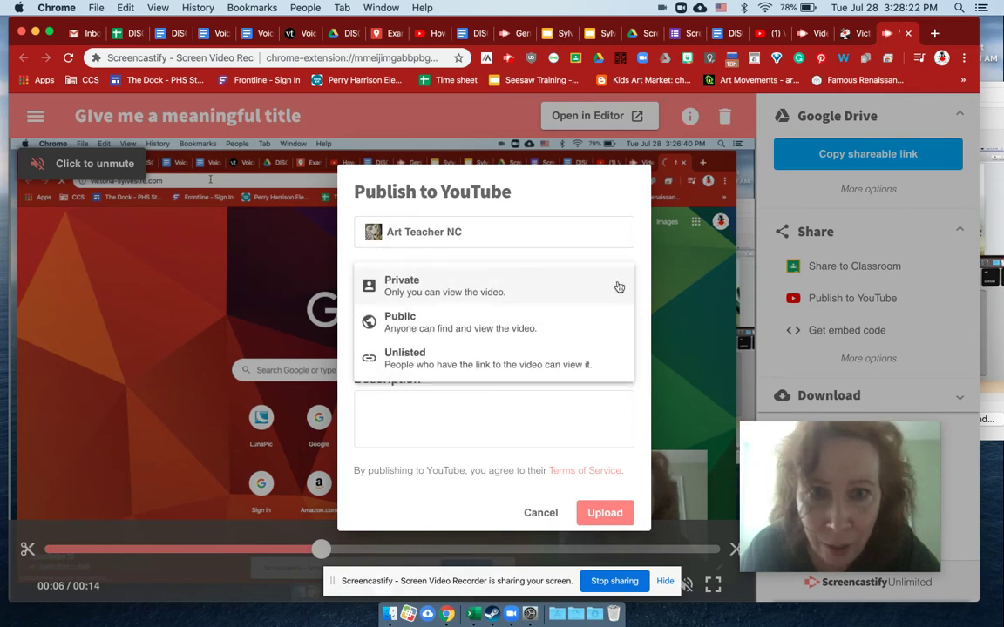
click(614, 286)
click(497, 236)
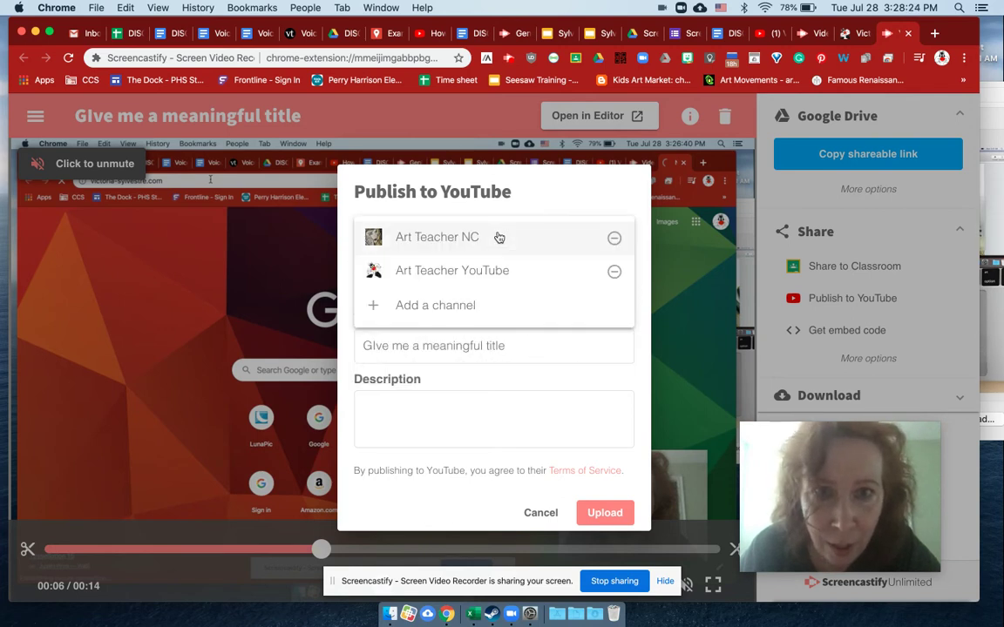
click(464, 271)
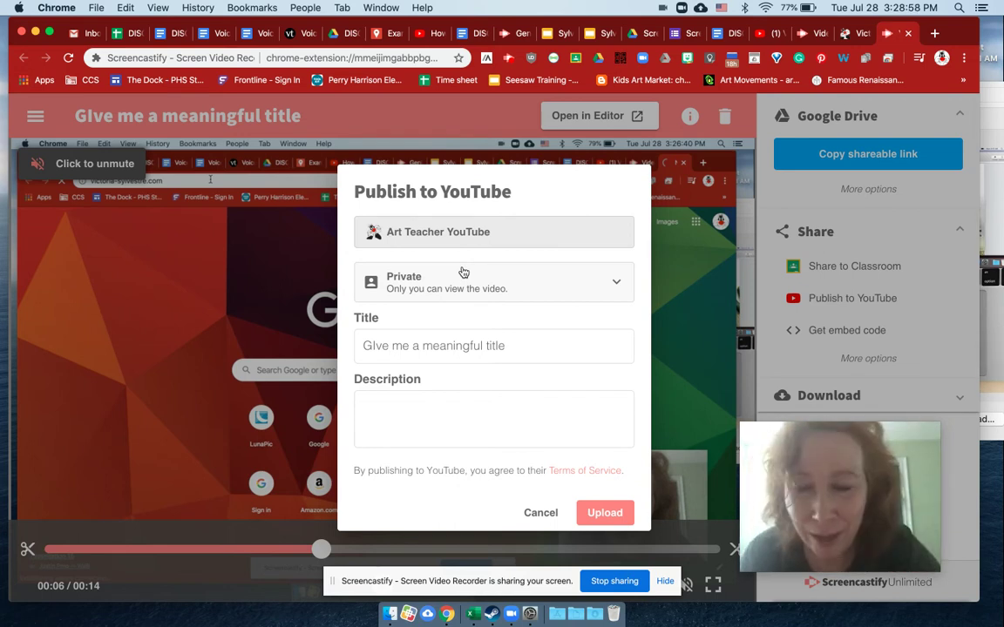
Make the video Public and correct its title to 'Give me a meaningful title'
click(471, 279)
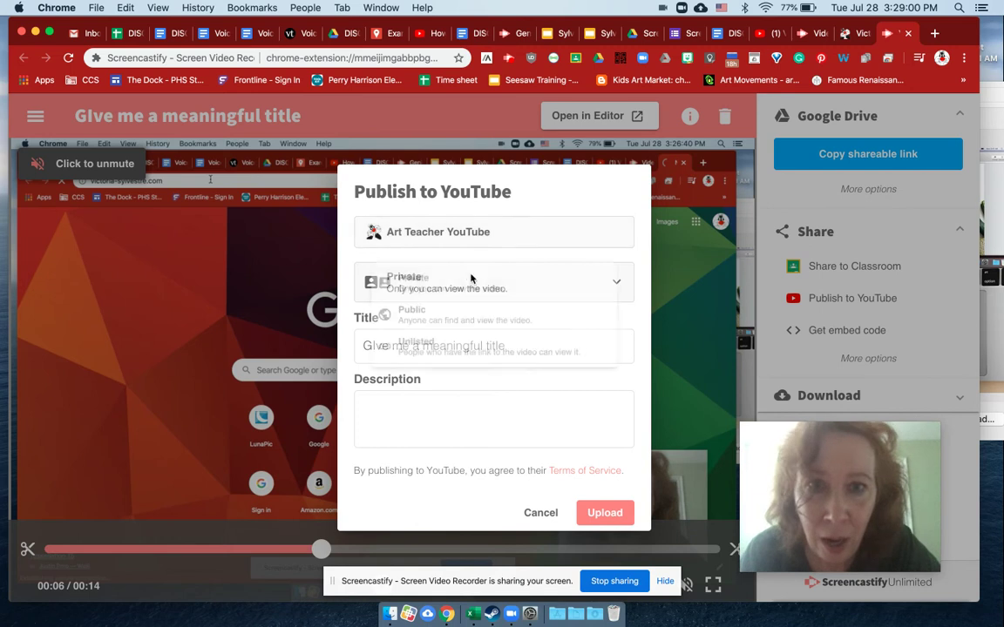
click(444, 322)
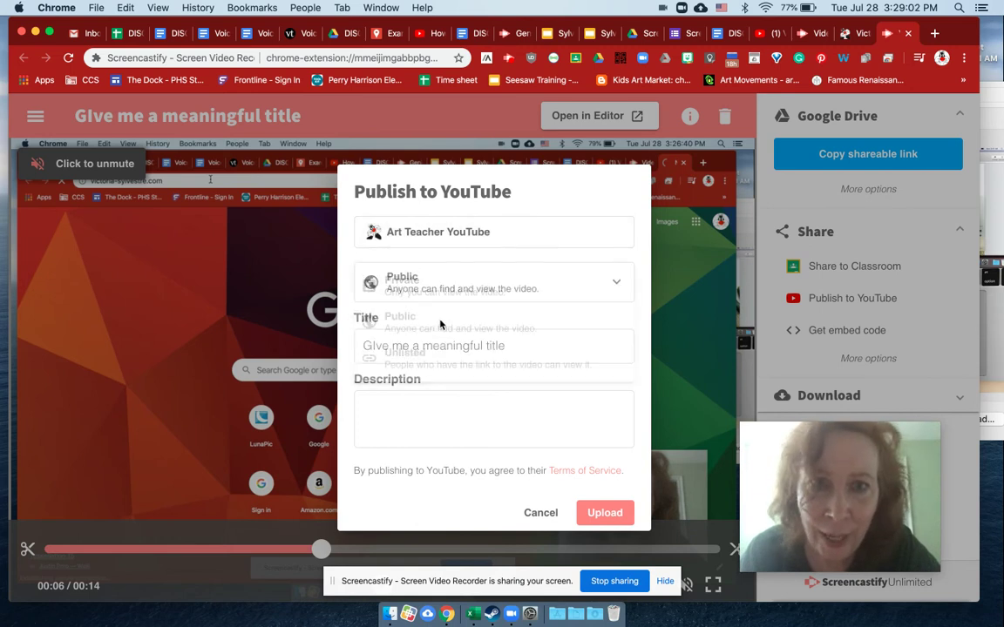
click(439, 342)
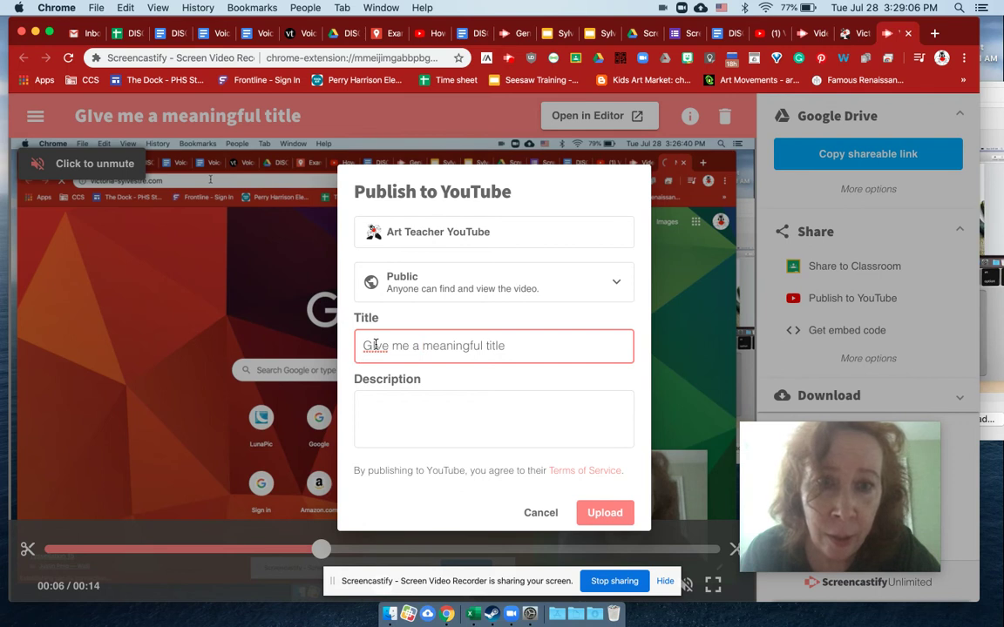
key(BackSpace)
text(i)
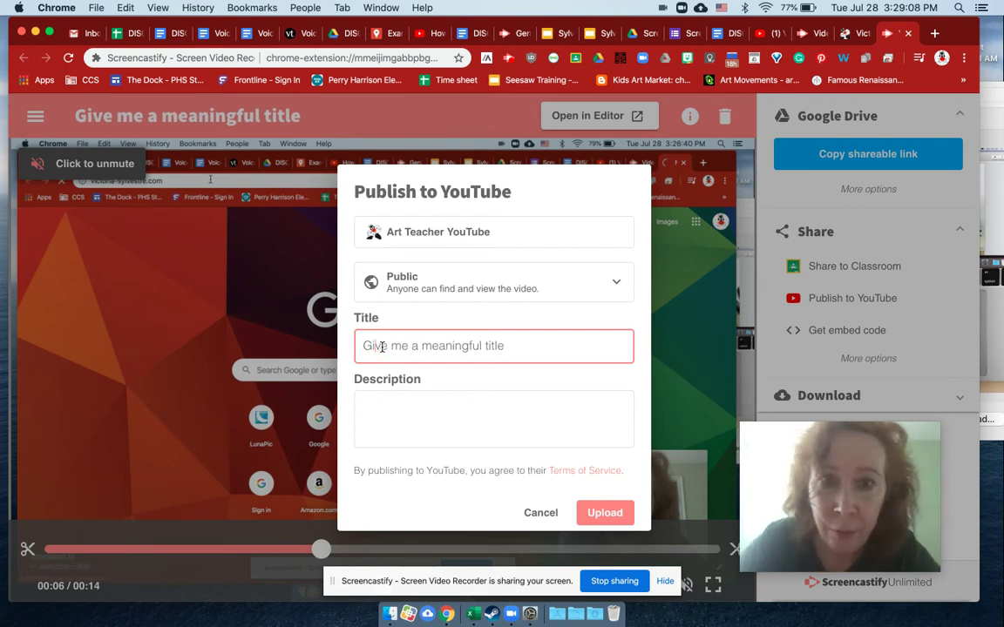
click(422, 410)
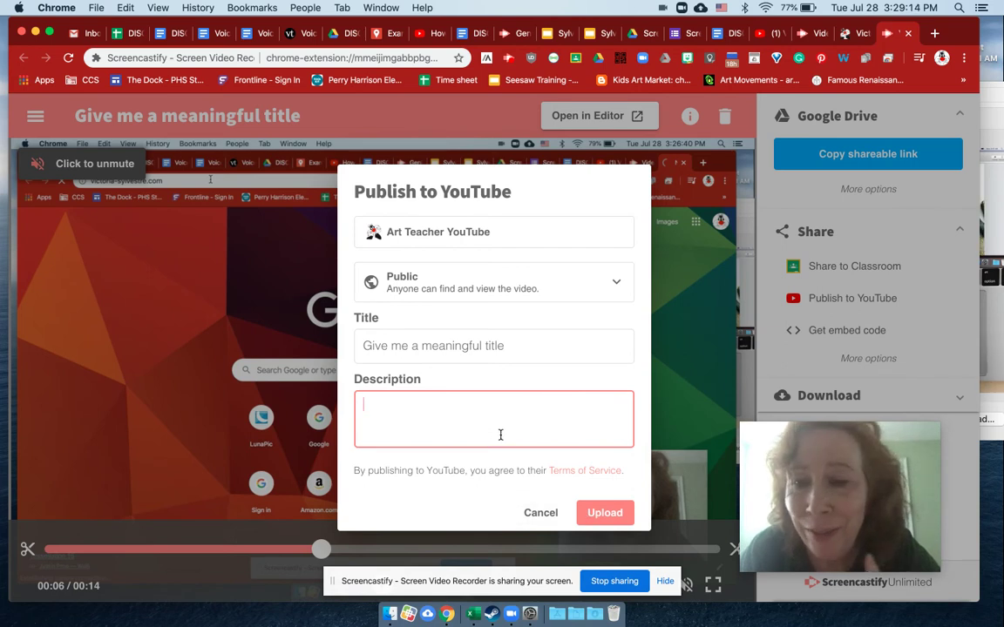
Upload the video, then switch to the art class website and the YouTube channel page
click(605, 512)
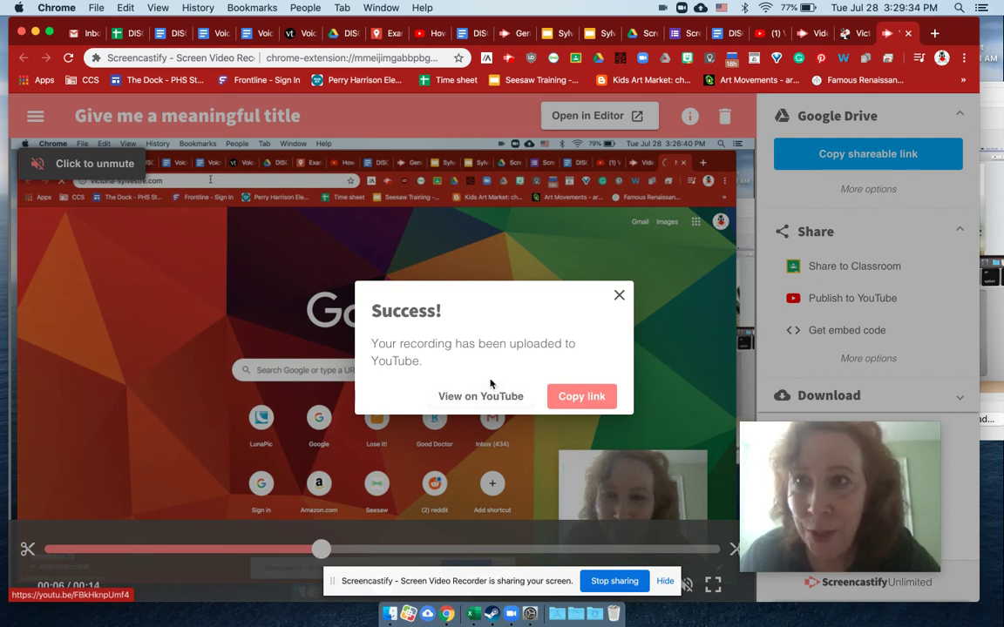
click(852, 34)
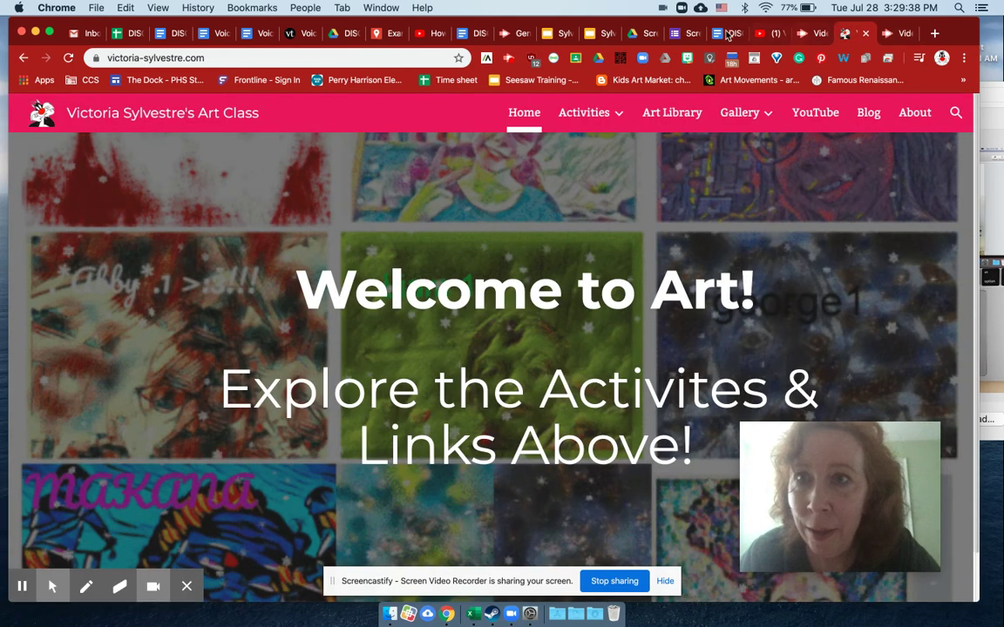
click(764, 34)
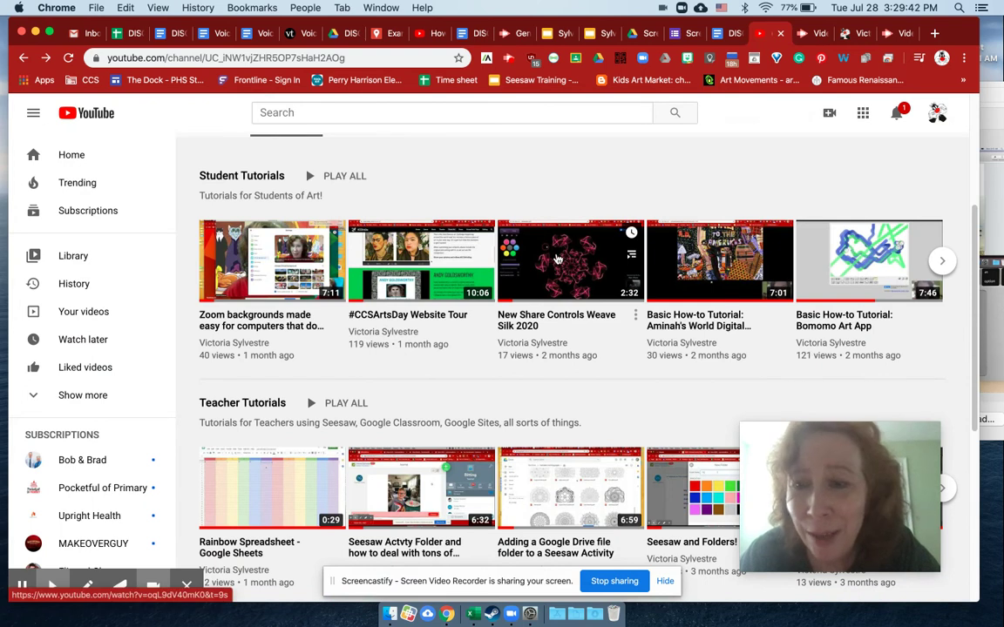
Scroll through the channel's Student Tutorials, Teacher Tutorials, Storytime and Uploads shelves, then back to the top
scroll(558, 261, up, 3)
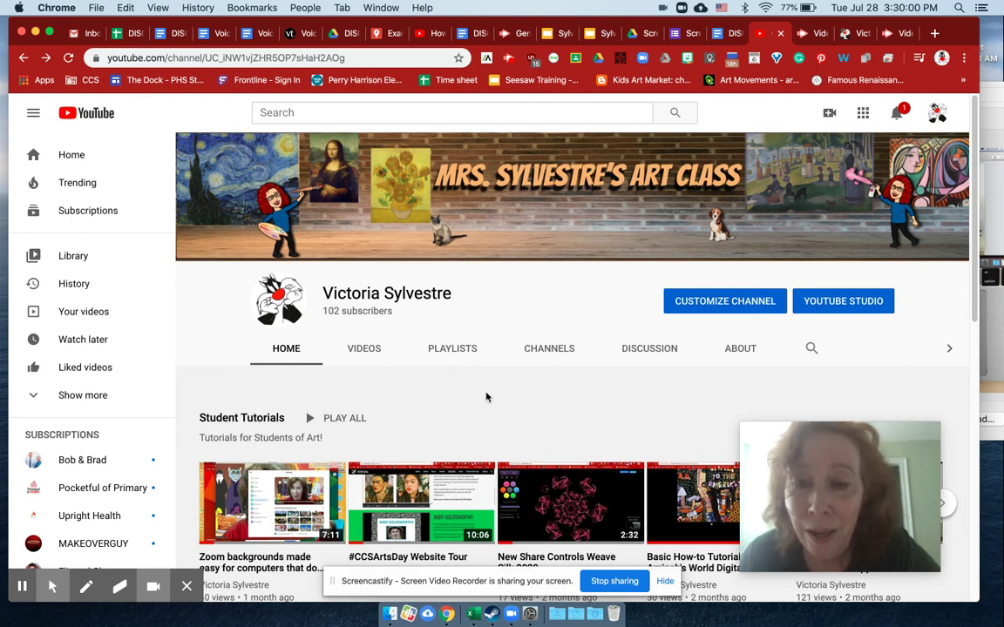
scroll(486, 397, down, 3)
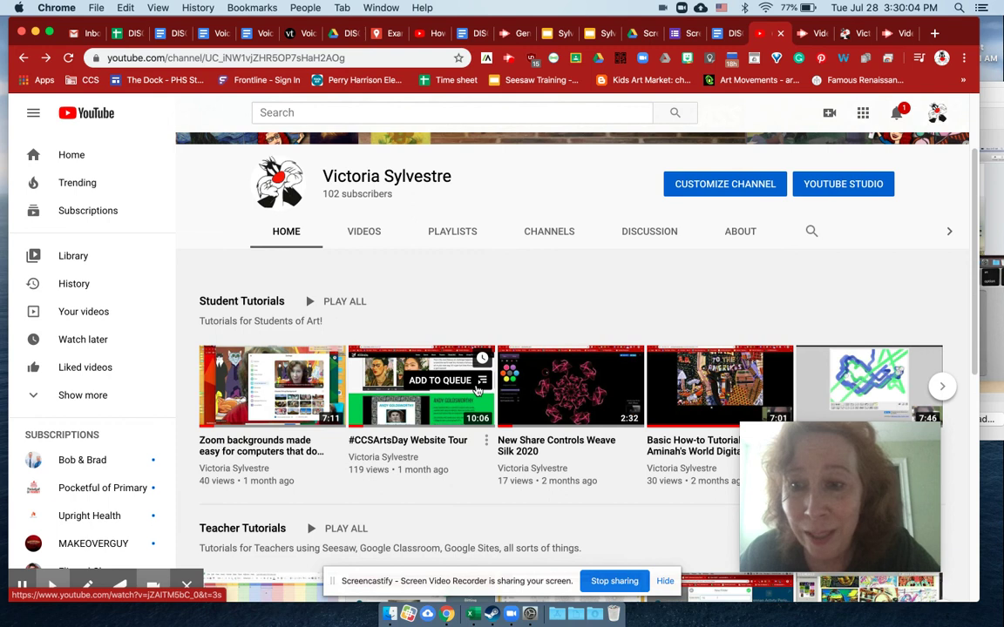
scroll(477, 390, down, 2)
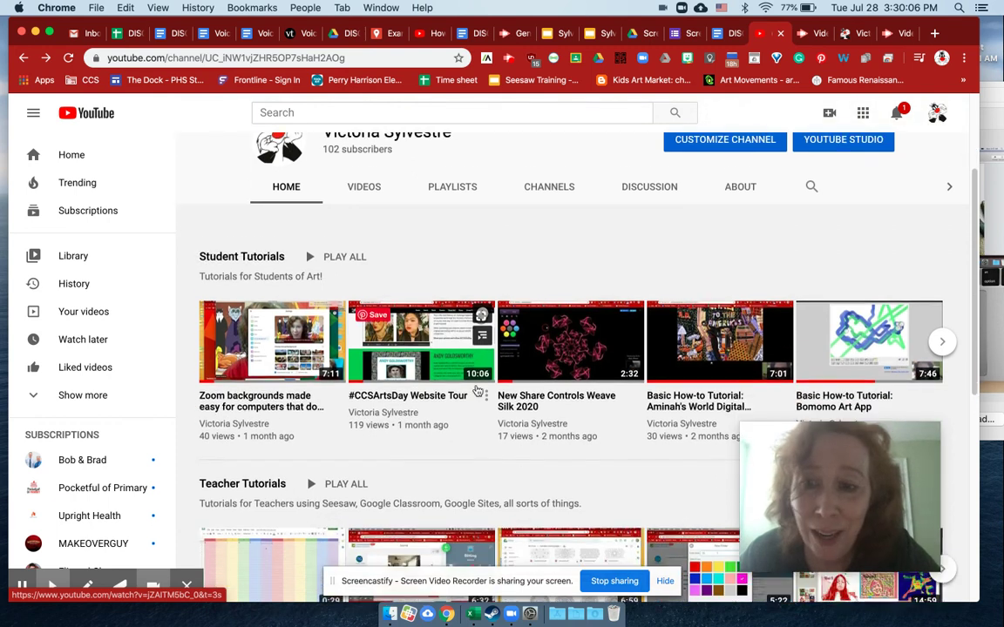
scroll(477, 389, down, 10)
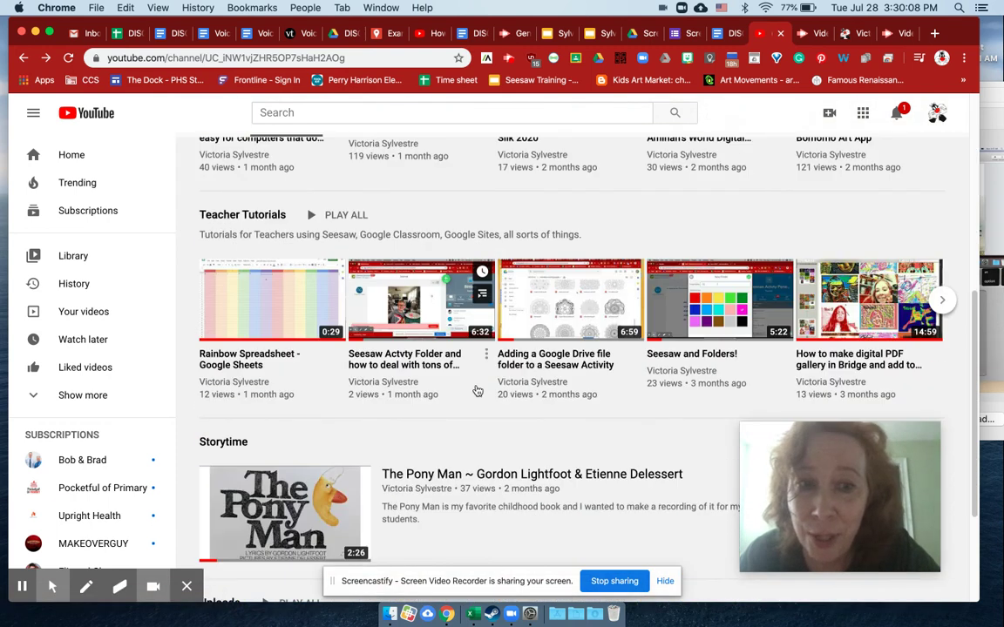
scroll(477, 389, up, 11)
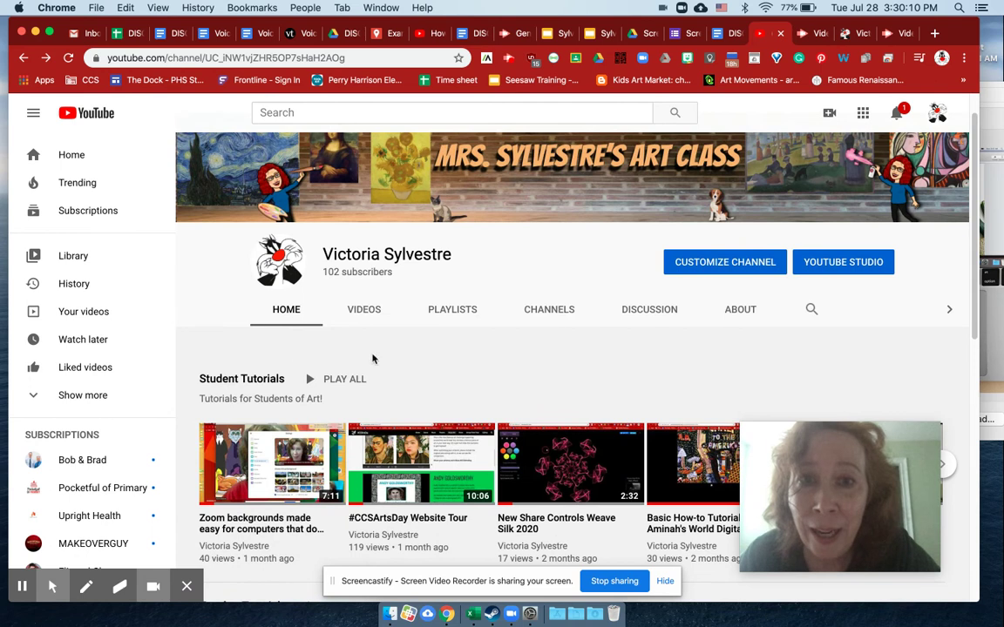
scroll(425, 366, down, 1)
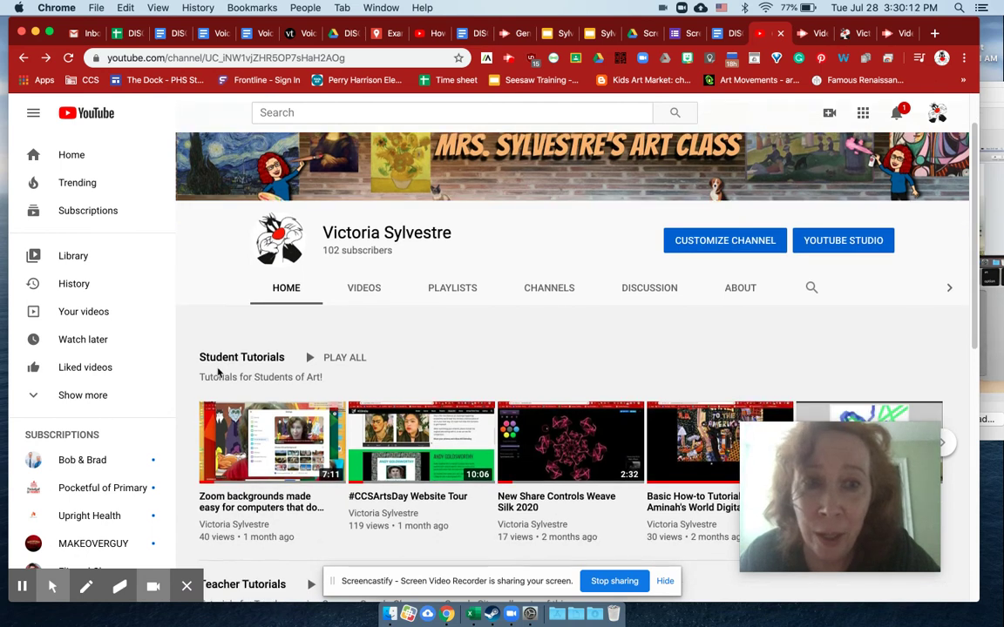
scroll(419, 374, down, 5)
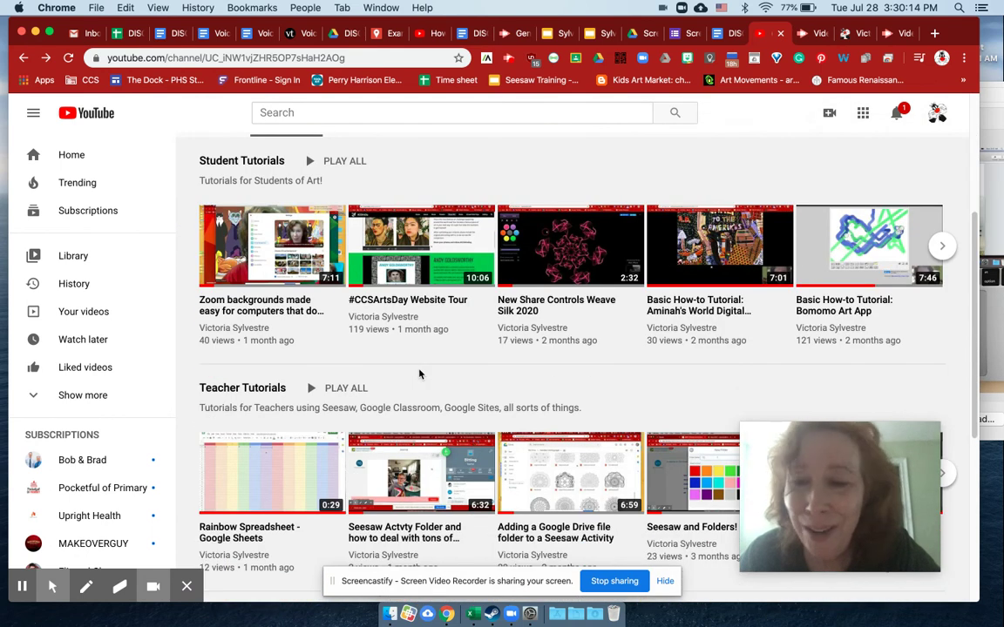
scroll(415, 364, down, 2)
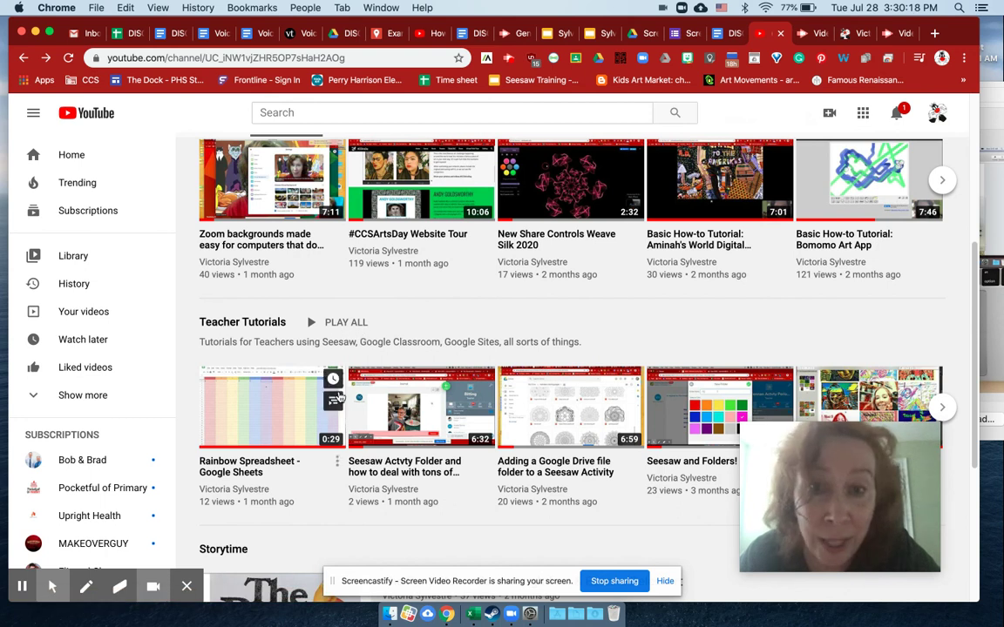
scroll(364, 440, down, 1)
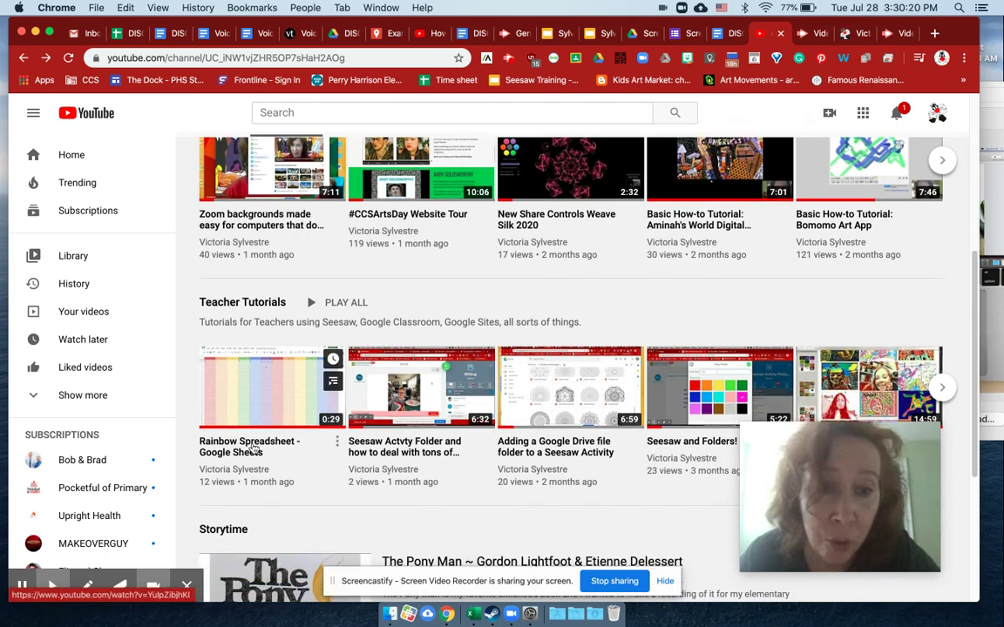
scroll(288, 446, down, 5)
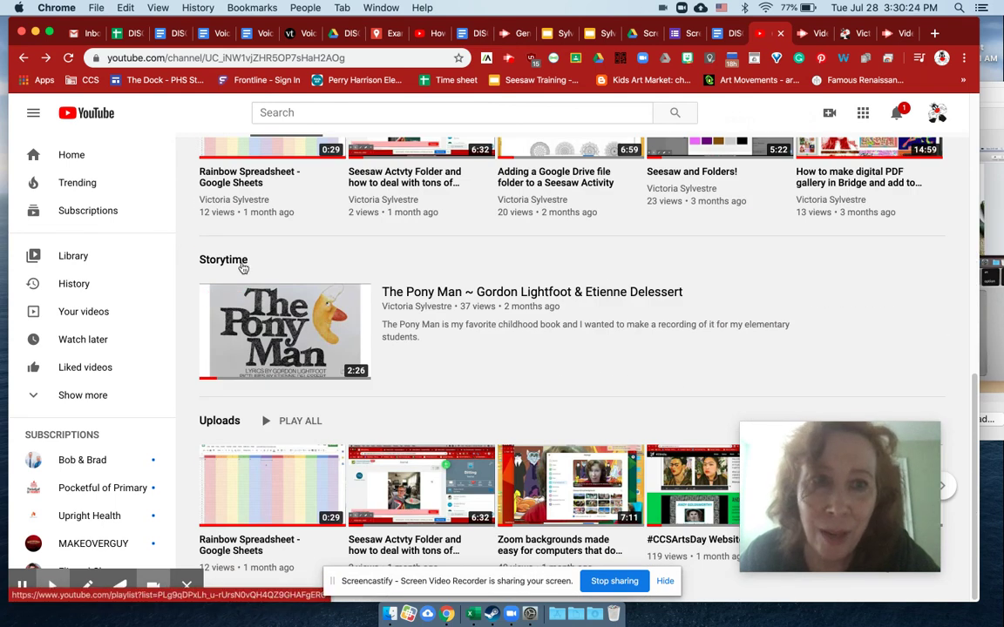
scroll(473, 391, up, 6)
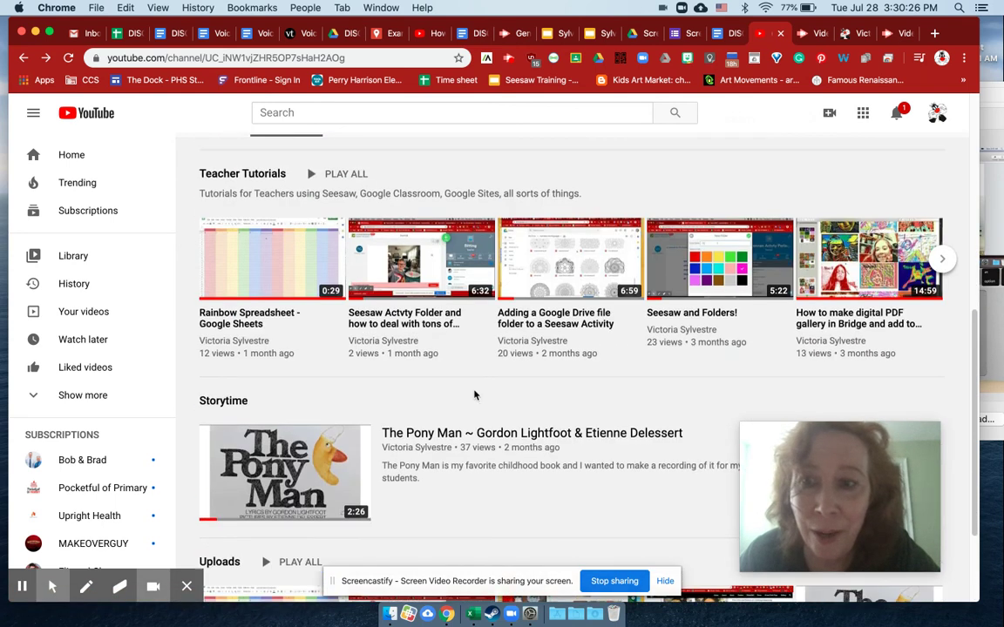
scroll(475, 394, up, 2)
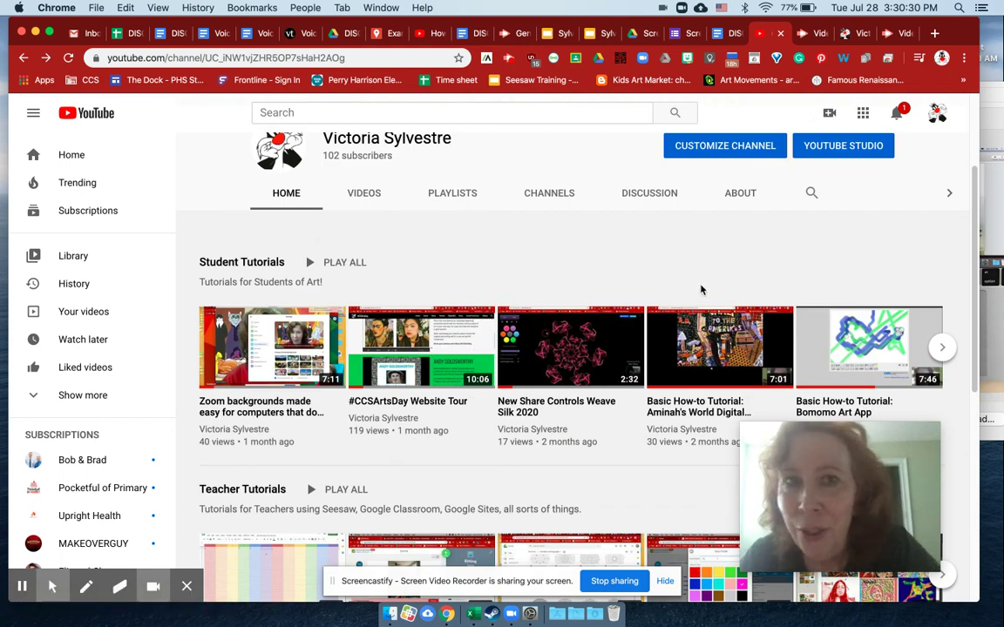
scroll(701, 291, up, 2)
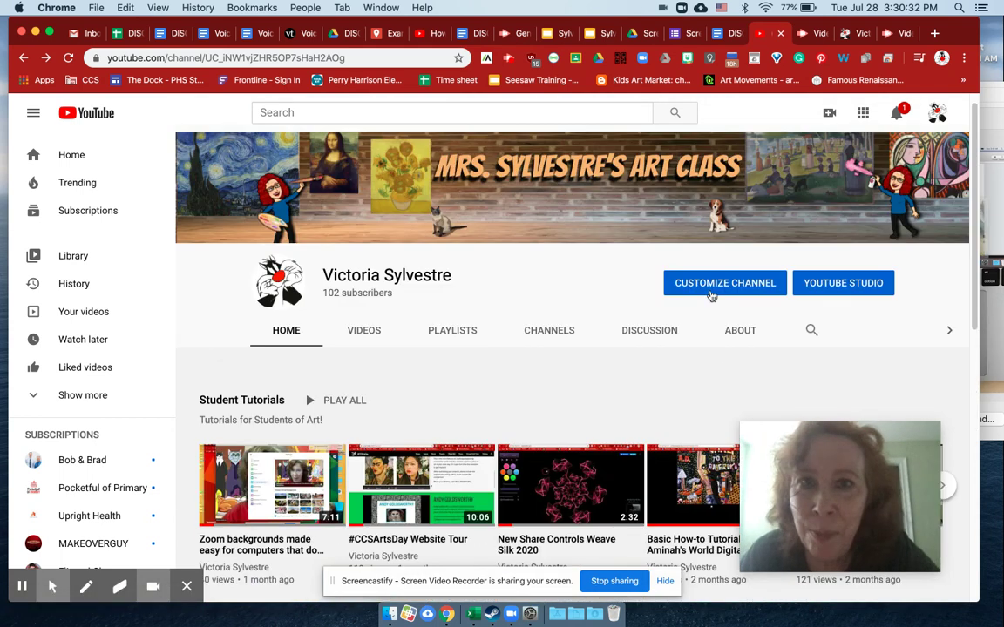